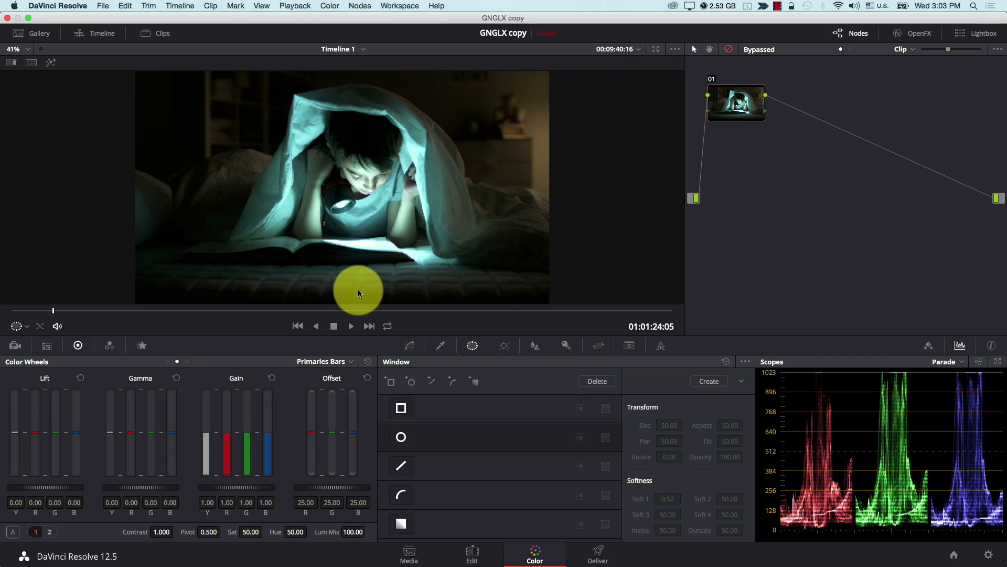
Open the Cloud Tracker on the blanket-reading clip, with Pan, Tilt, Zoom and Rotate at 0.00
{"action": "left_click", "coordinate": [505, 345]}
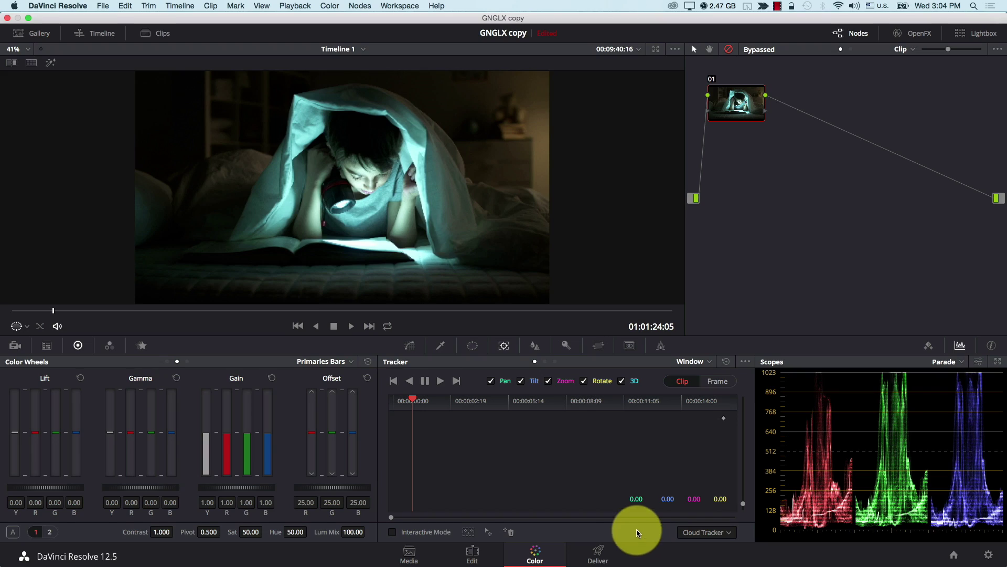
Add serial node 02 to the bus clip with a Circle window over the yellow handrail
{"action": "left_click", "coordinate": [149, 33]}
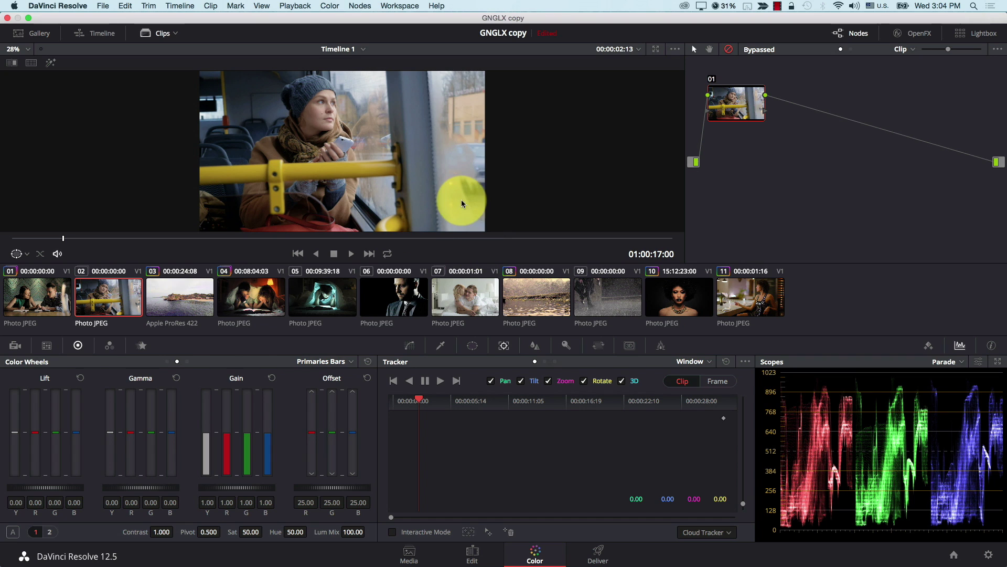
{"action": "key", "text": "alt+s"}
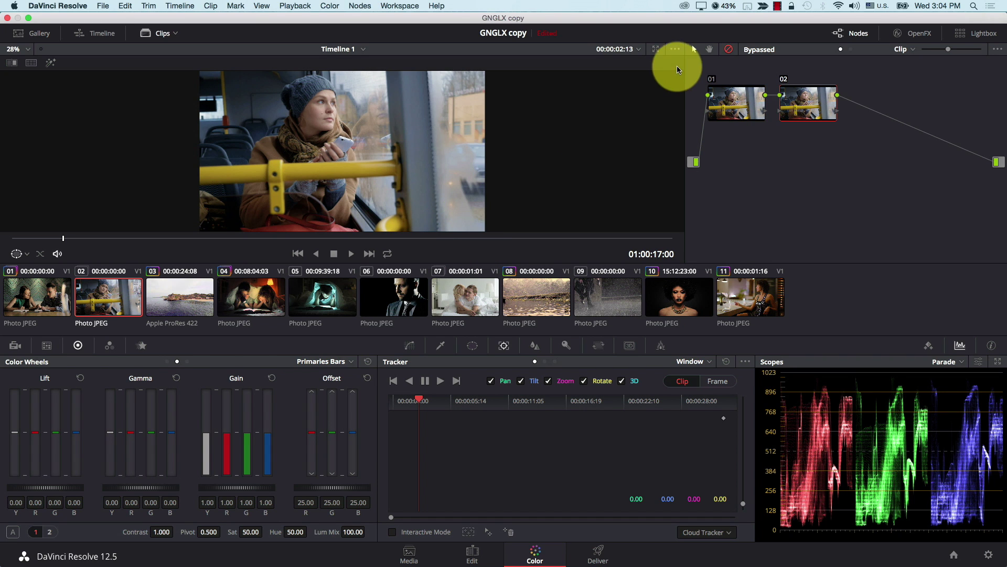
{"action": "left_click", "coordinate": [473, 346]}
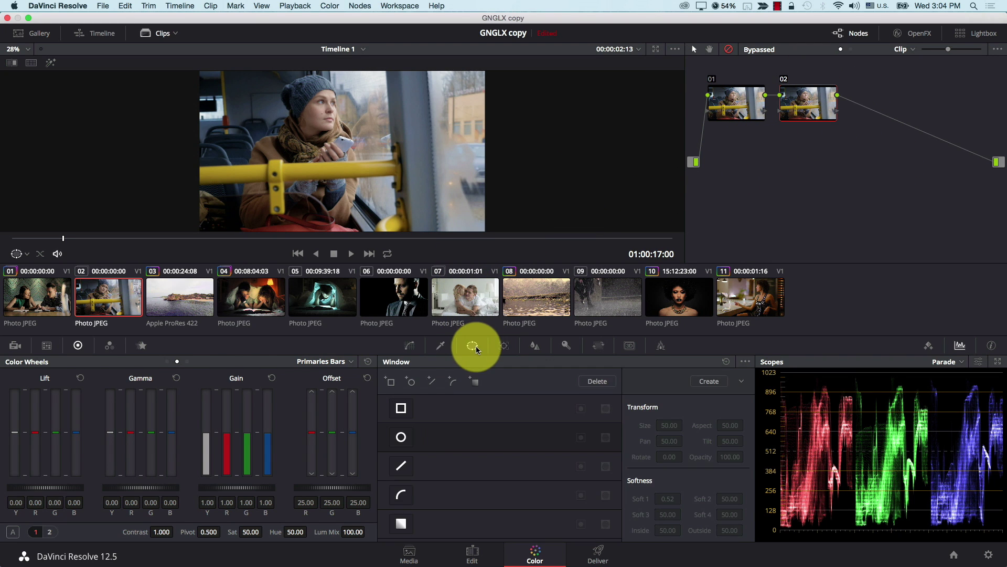
{"action": "left_click", "coordinate": [401, 437]}
{"action": "left_click_drag", "start_coordinate": [342, 151], "coordinate": [281, 172]}
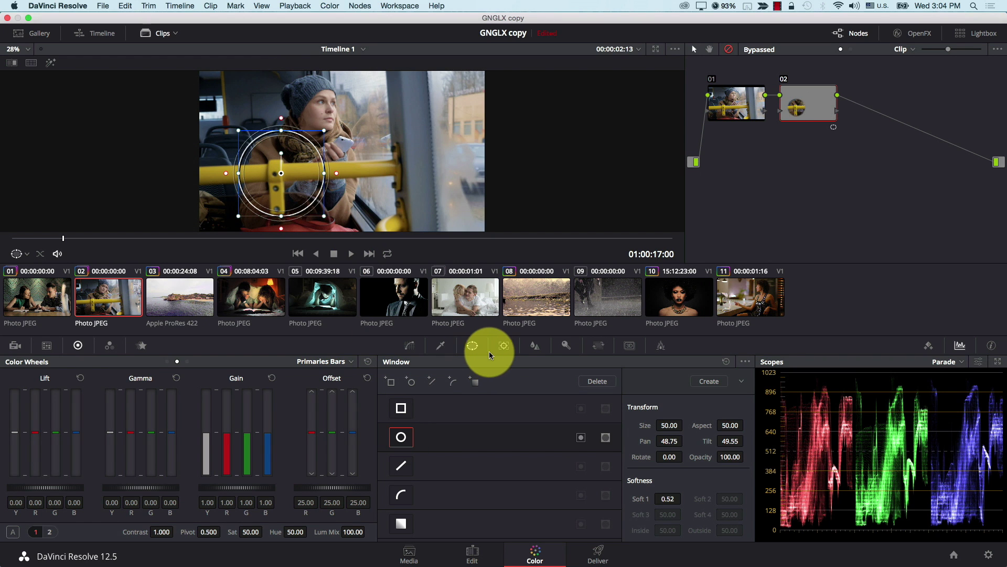
Place a tracking point on the yellow handrail and track it forward through the bus clip
{"action": "left_click", "coordinate": [503, 350]}
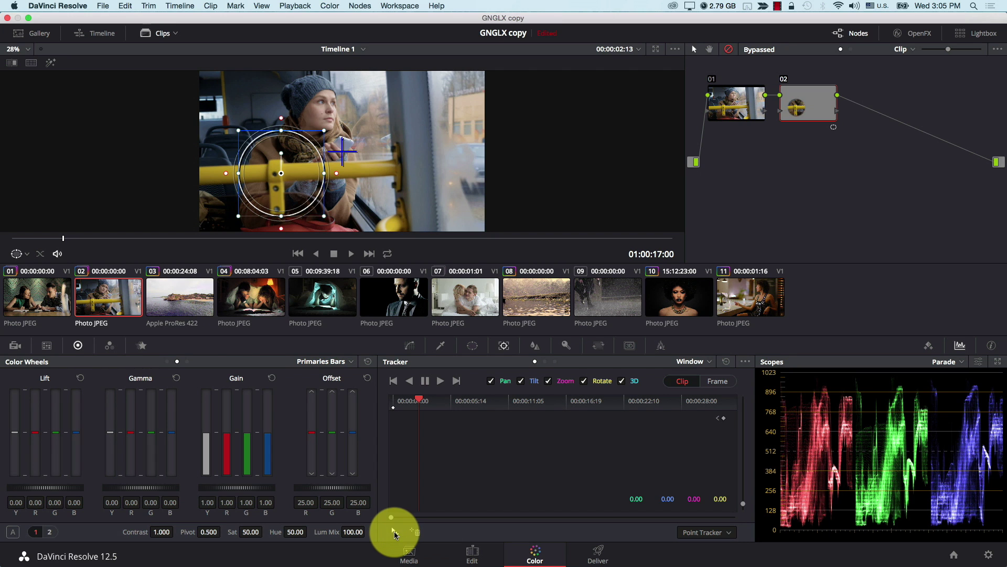
{"action": "left_click", "coordinate": [395, 534]}
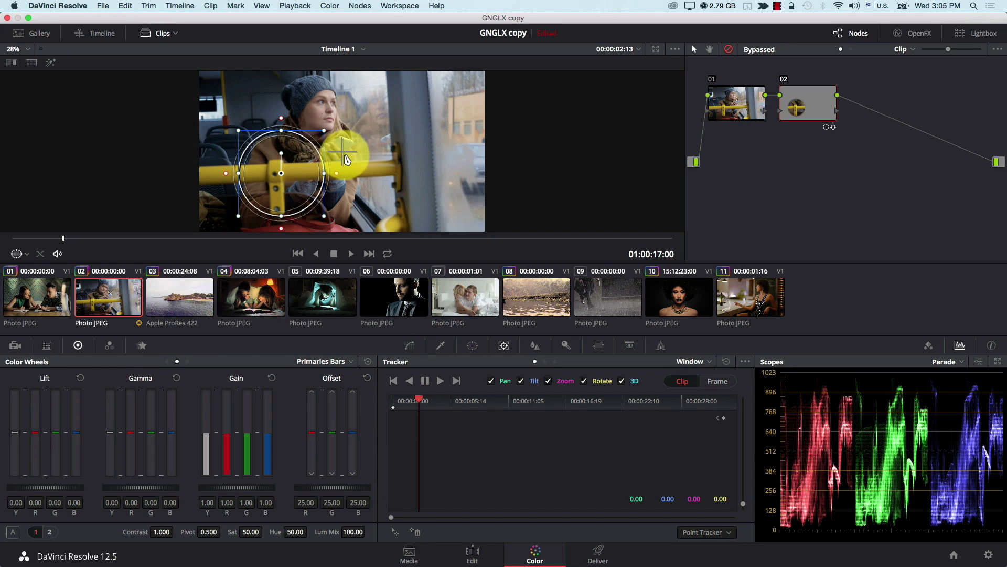
{"action": "left_click_drag", "start_coordinate": [342, 150], "coordinate": [413, 157]}
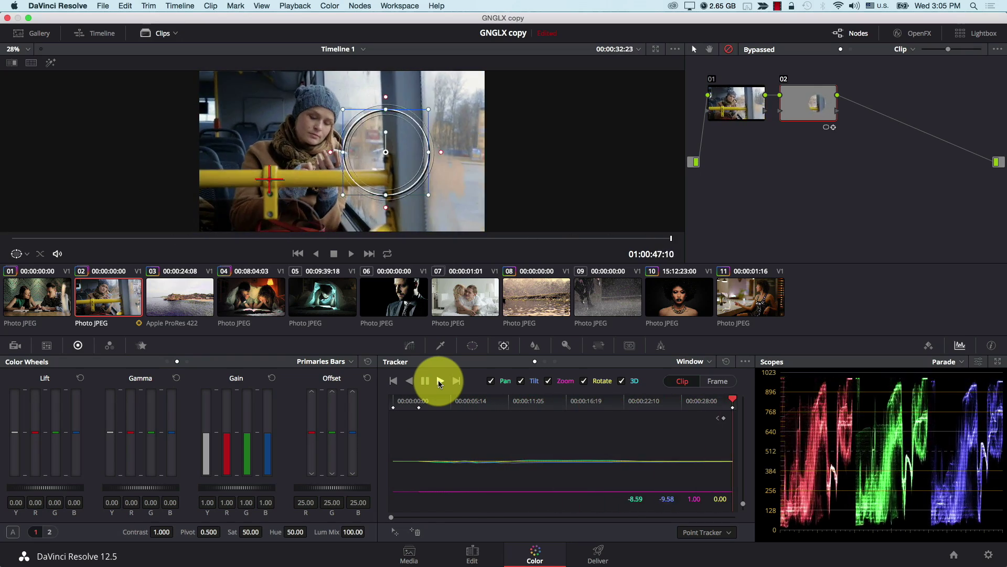
Move the tracked circle window further right and lower, then play the clip to check it follows
{"action": "left_click", "coordinate": [425, 402]}
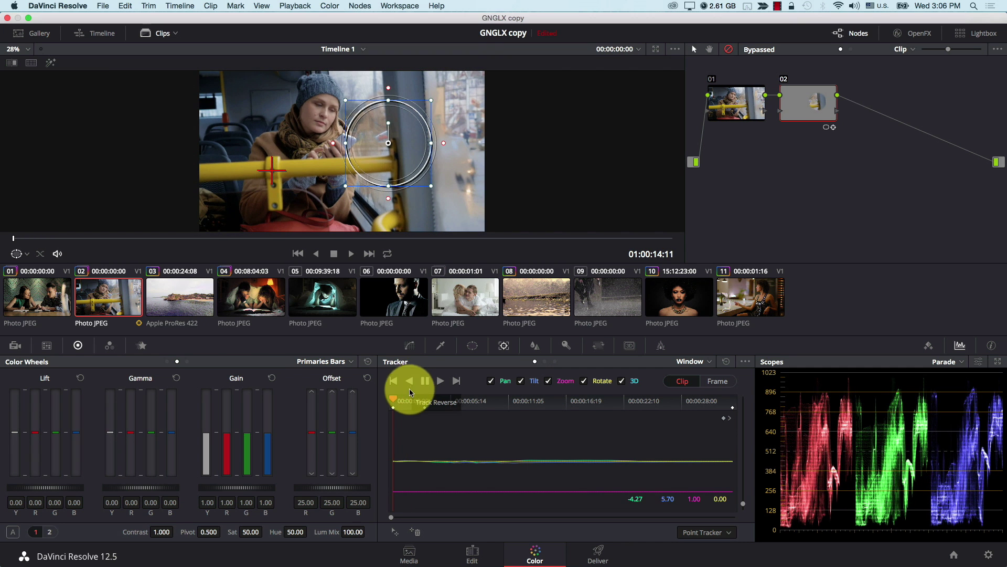
{"action": "left_click_drag", "start_coordinate": [350, 161], "coordinate": [418, 179]}
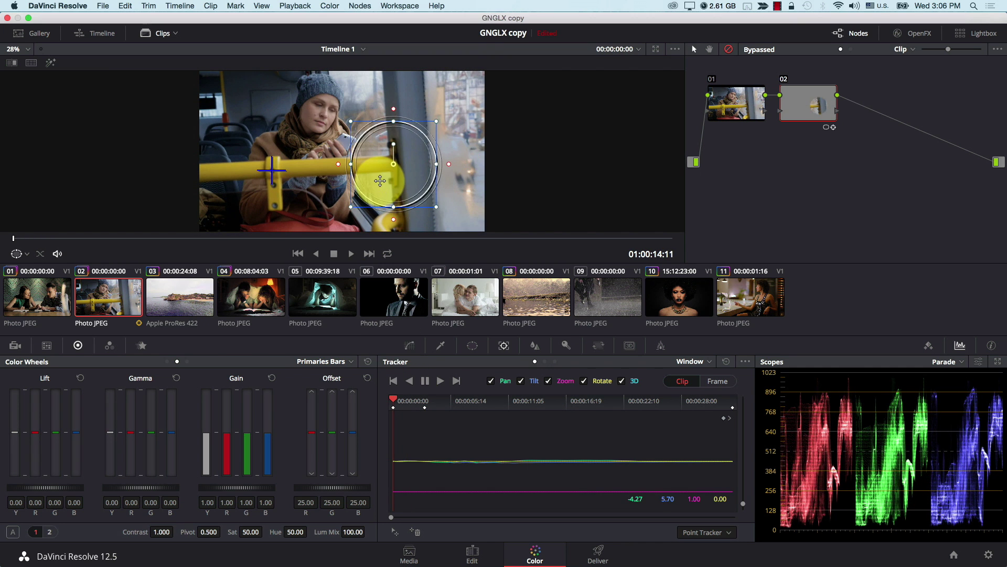
{"action": "key", "text": "space"}
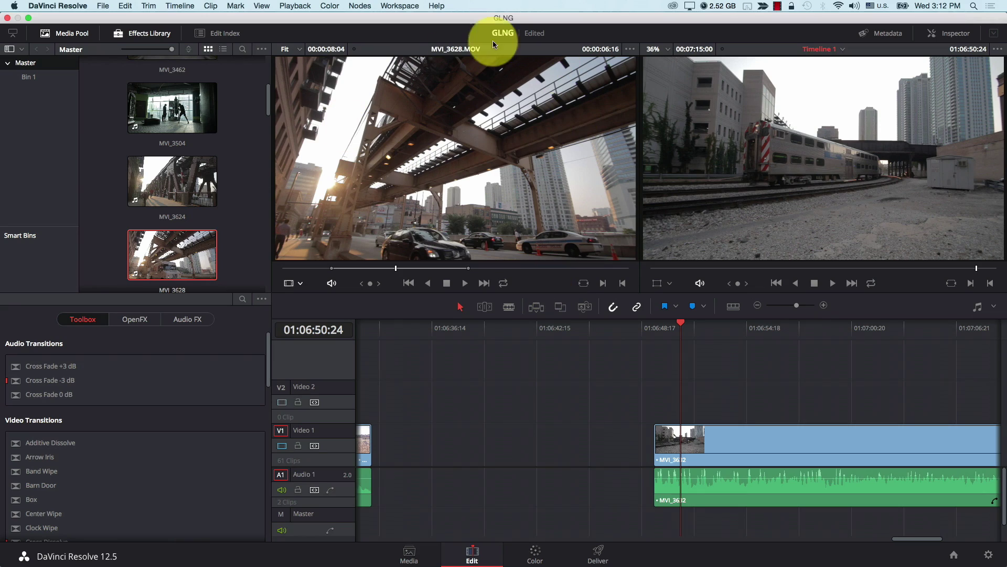
View MVI_3628's audio waveform in the source viewer, scrub to 07:19, then return to Source video
{"action": "left_click", "coordinate": [300, 284]}
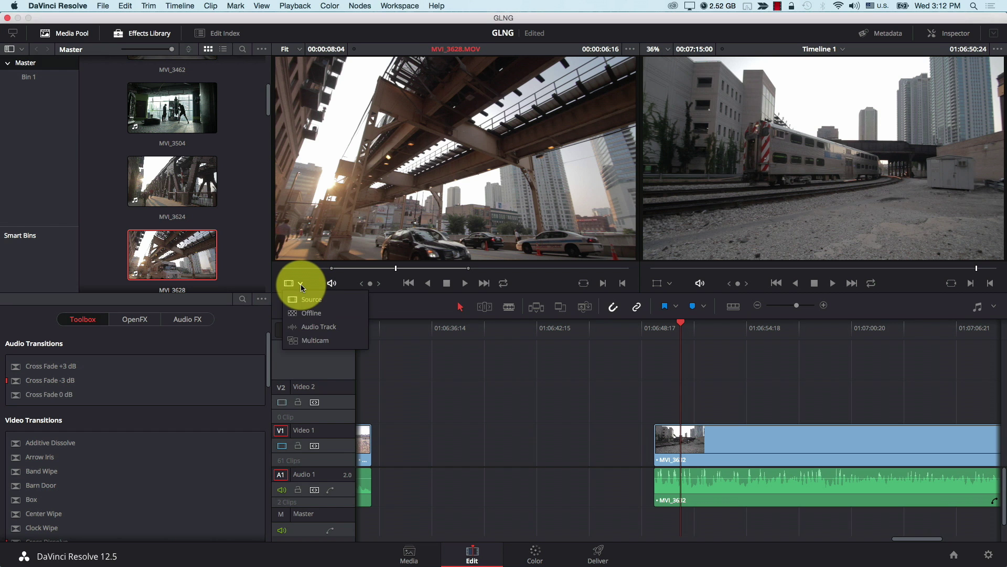
{"action": "left_click", "coordinate": [317, 323]}
{"action": "left_click_drag", "start_coordinate": [367, 267], "coordinate": [413, 269]}
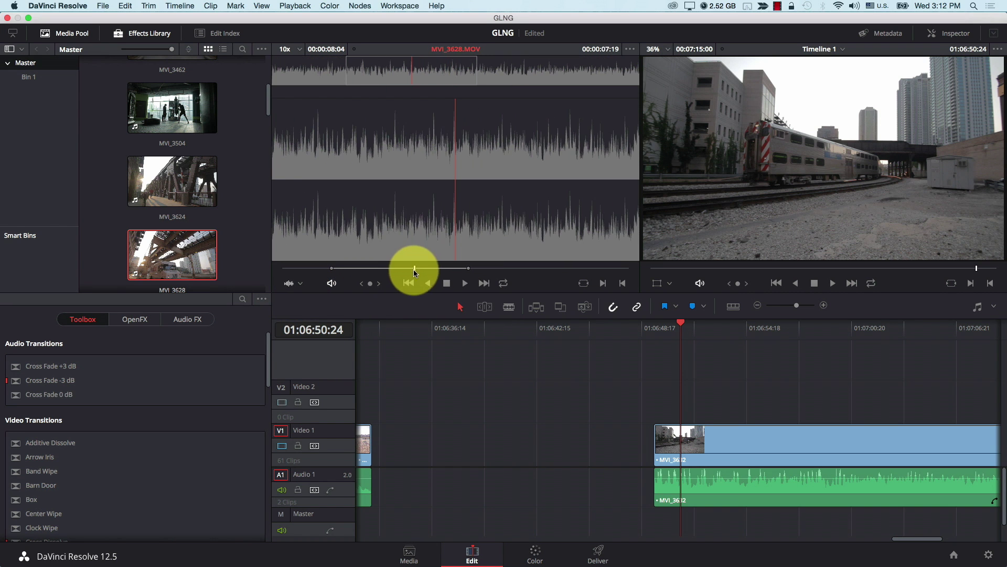
{"action": "left_click", "coordinate": [300, 283]}
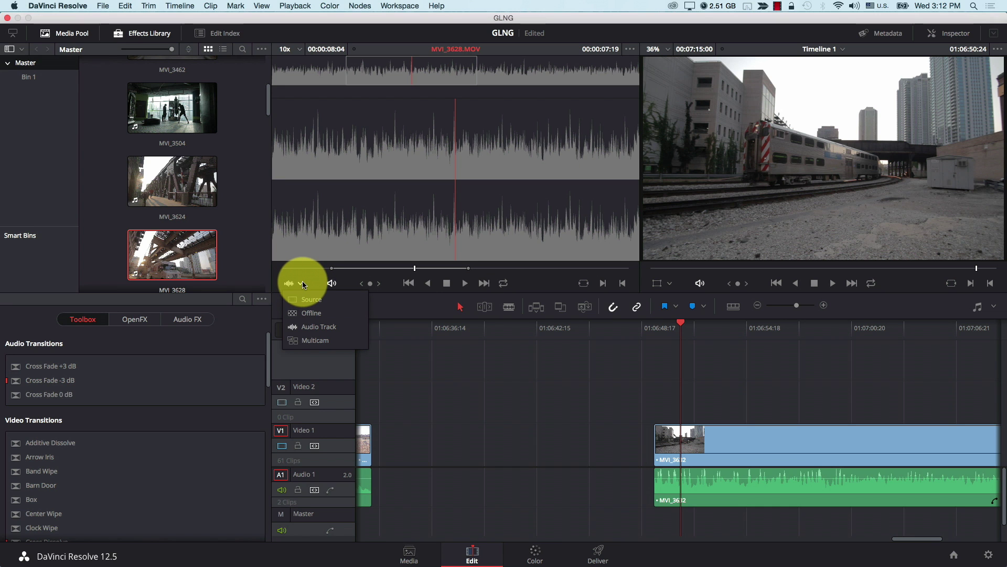
{"action": "left_click", "coordinate": [308, 299]}
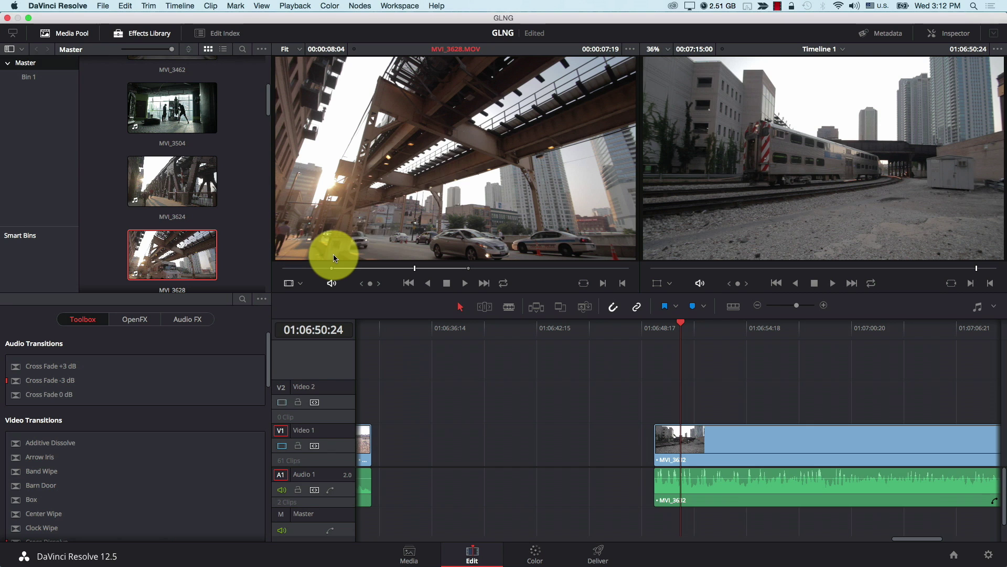
Overlay a zoomed audio waveform on the source viewer, play it, then switch to Full Clip Audio Waveform
{"action": "left_click", "coordinate": [630, 49]}
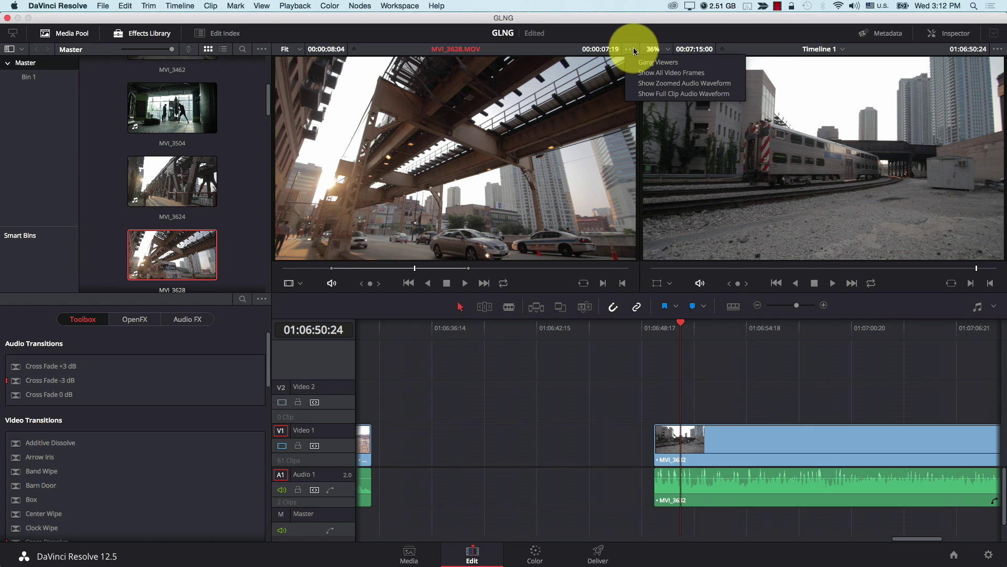
{"action": "left_click", "coordinate": [656, 84]}
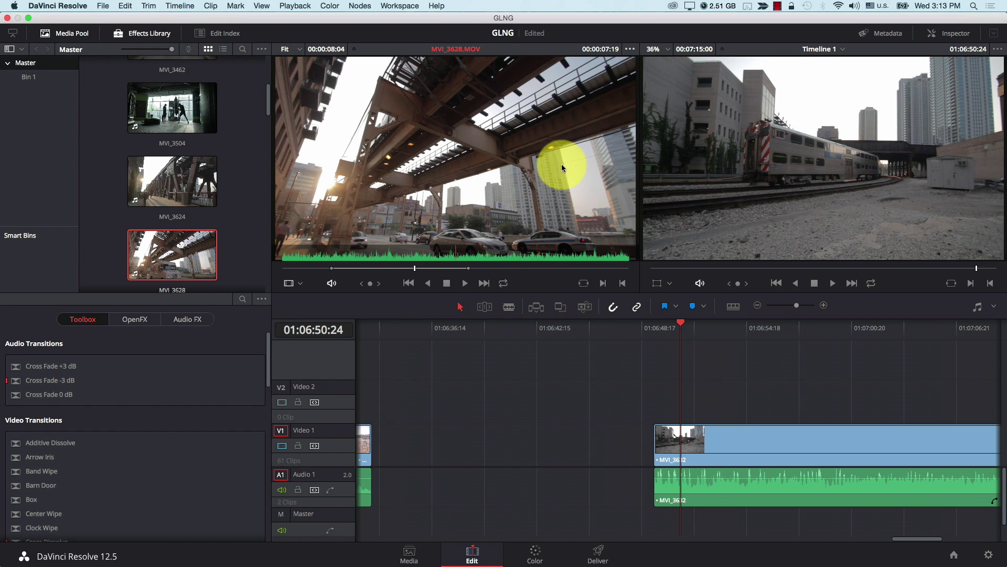
{"action": "left_click", "coordinate": [465, 283]}
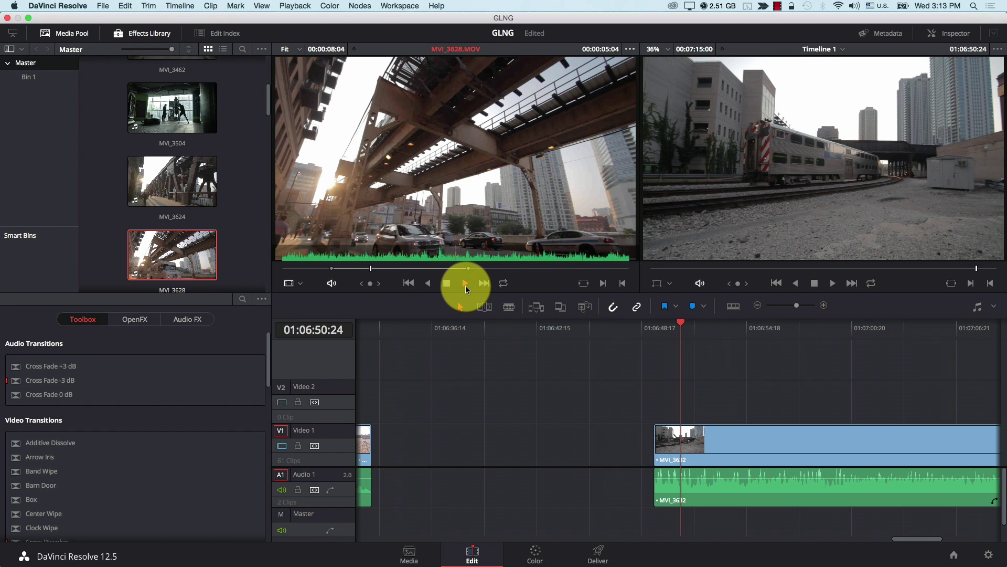
{"action": "key", "text": "space"}
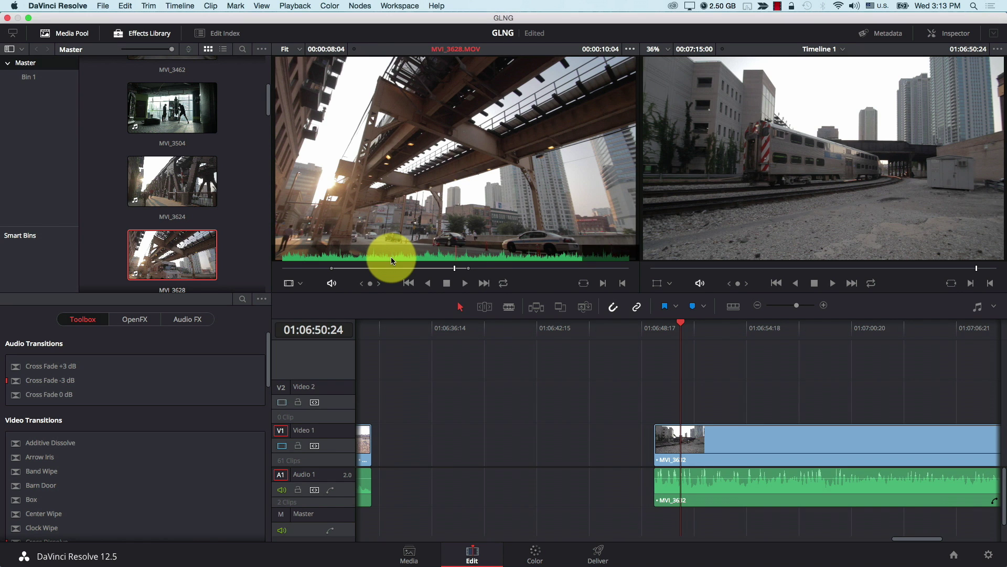
{"action": "left_click", "coordinate": [628, 50]}
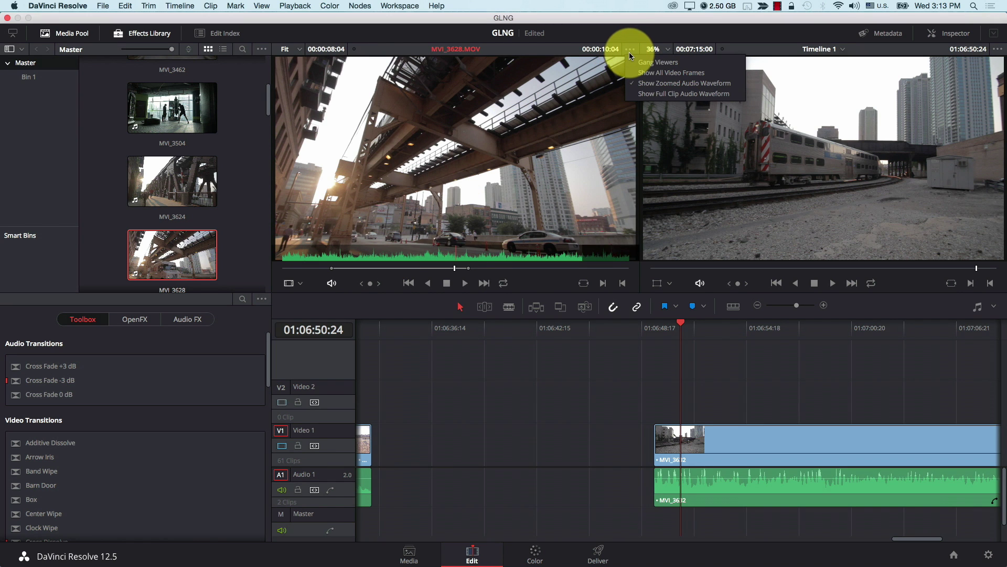
{"action": "left_click", "coordinate": [675, 93]}
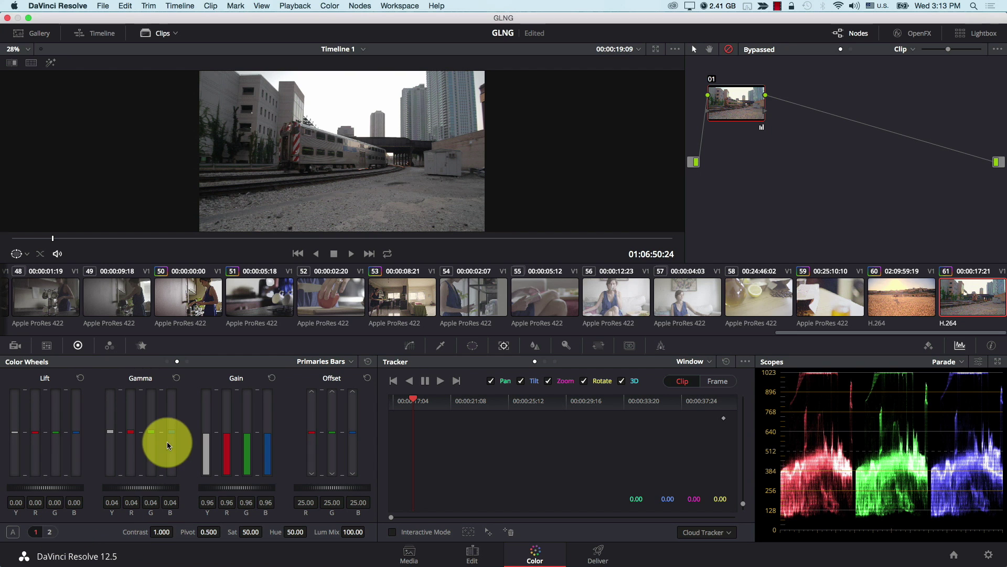
Reset Grades and Keep Nodes on clip 61: Temp 0.0, Tint 0.00, Col Boost 0.00, Gain 1.00
{"action": "left_click", "coordinate": [52, 531]}
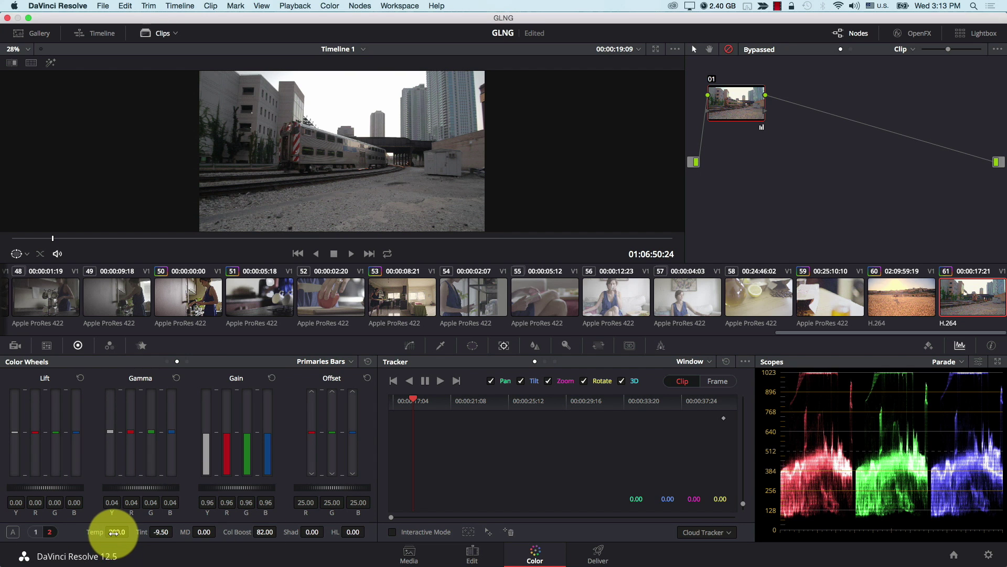
{"action": "left_click", "coordinate": [330, 6]}
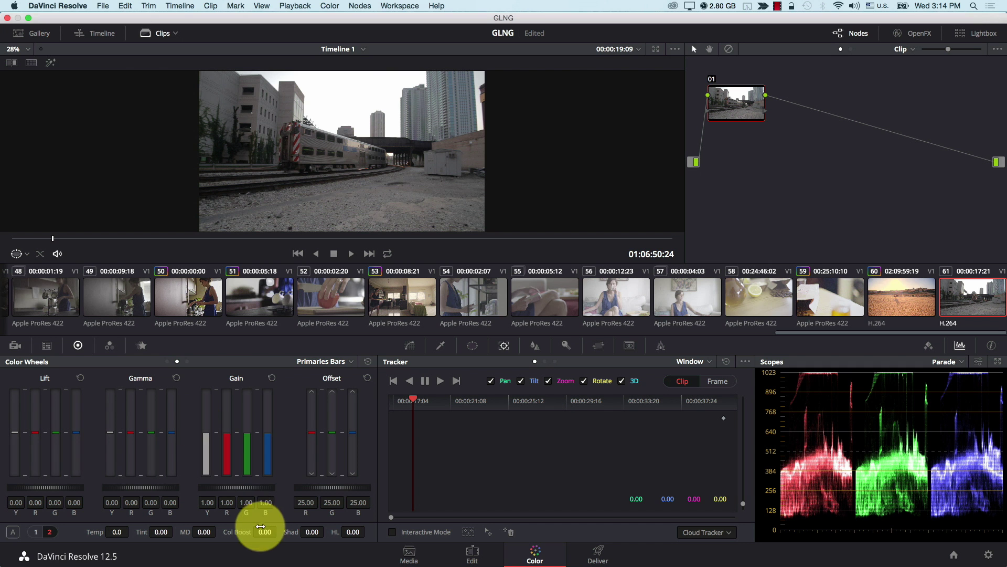
Raise Col Boost to 86.50 and bring Temp down to -440 for a cooler, saturated look
{"action": "left_click_drag", "start_coordinate": [264, 535], "coordinate": [350, 532]}
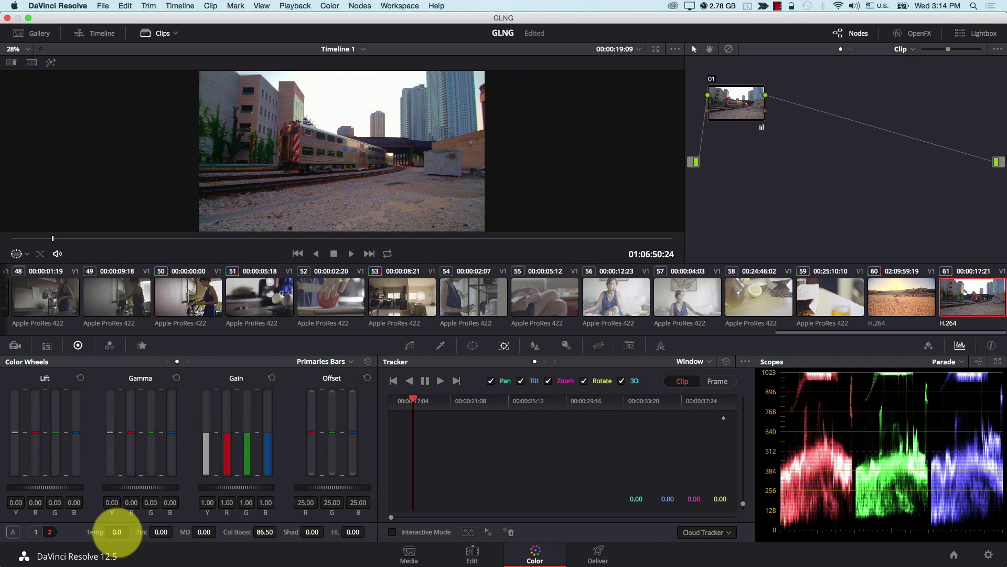
{"action": "left_click_drag", "start_coordinate": [117, 532], "coordinate": [139, 531]}
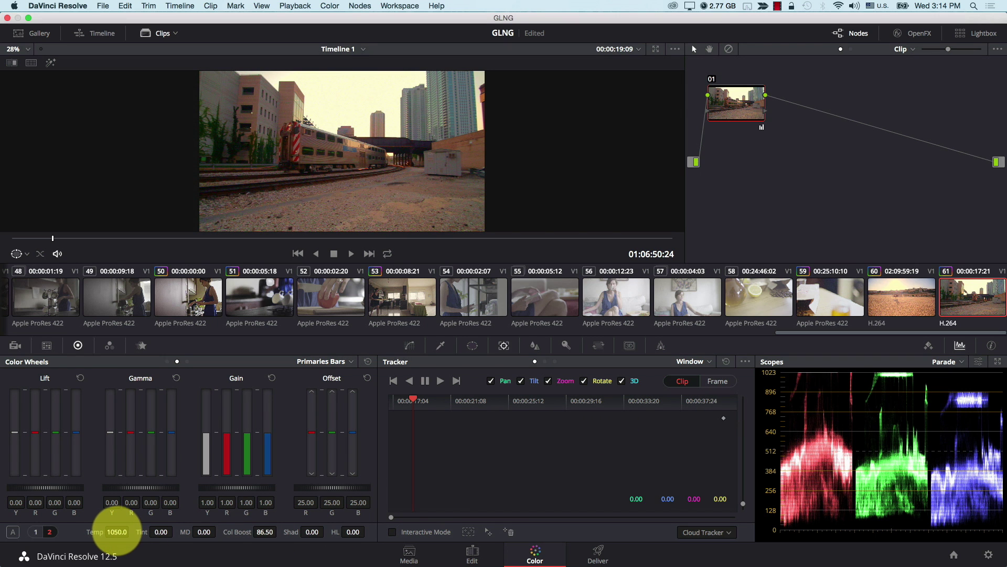
{"action": "left_click_drag", "start_coordinate": [116, 532], "coordinate": [50, 539]}
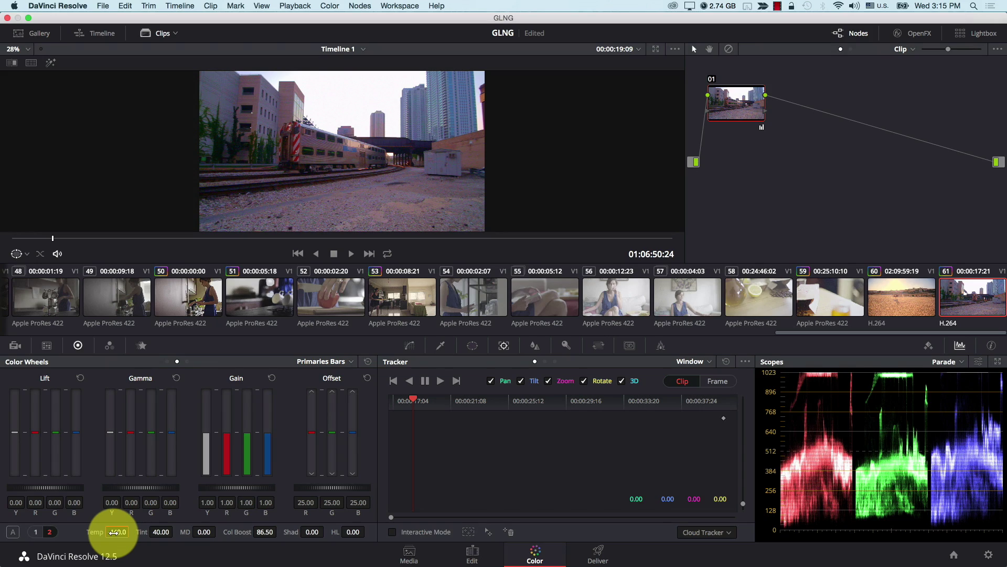
Reset all grades and nodes, then try a strong warm Temp and fully drained saturation
{"action": "left_click", "coordinate": [323, 11]}
{"action": "left_click", "coordinate": [338, 36]}
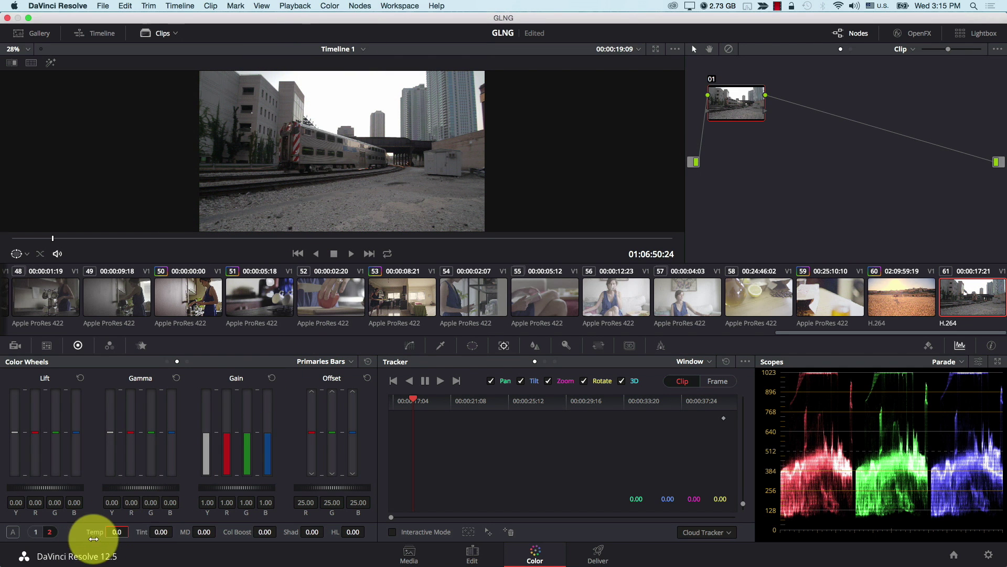
{"action": "left_click_drag", "start_coordinate": [116, 531], "coordinate": [276, 531]}
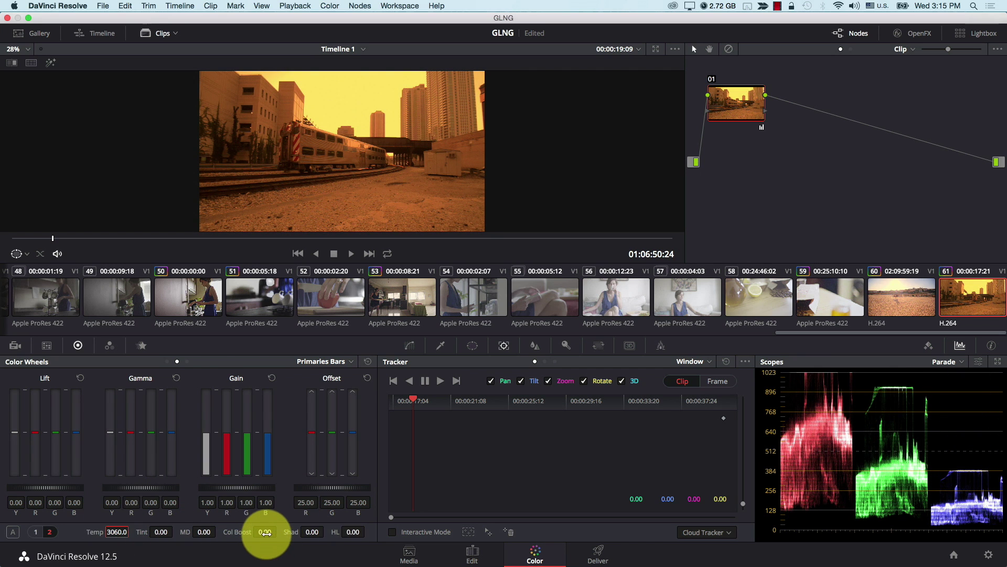
{"action": "left_click_drag", "start_coordinate": [269, 534], "coordinate": [107, 538]}
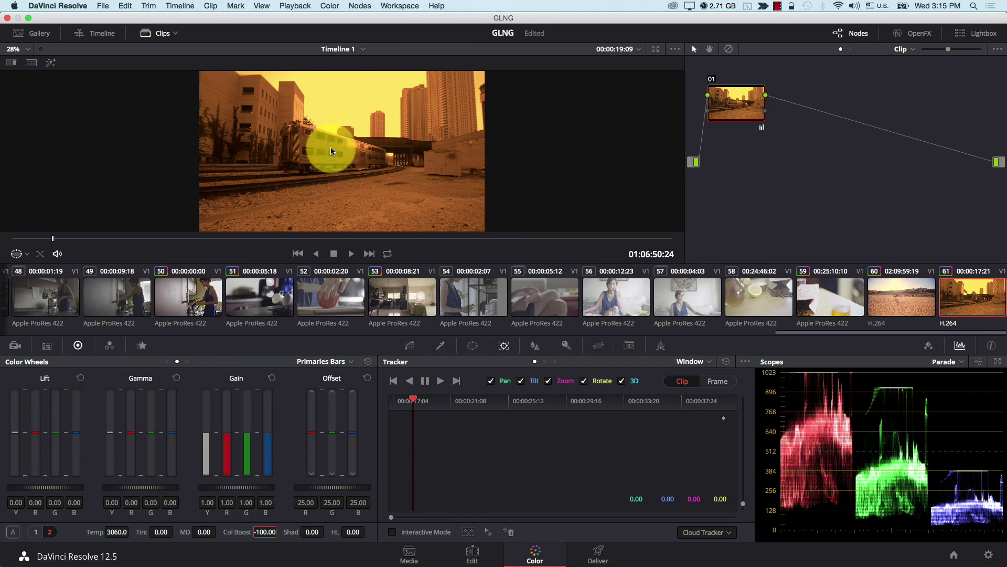
Enter 100 directly into the Col Boost field
{"action": "left_click", "coordinate": [264, 531]}
{"action": "type", "text": "100"}
{"action": "key", "text": "Return"}
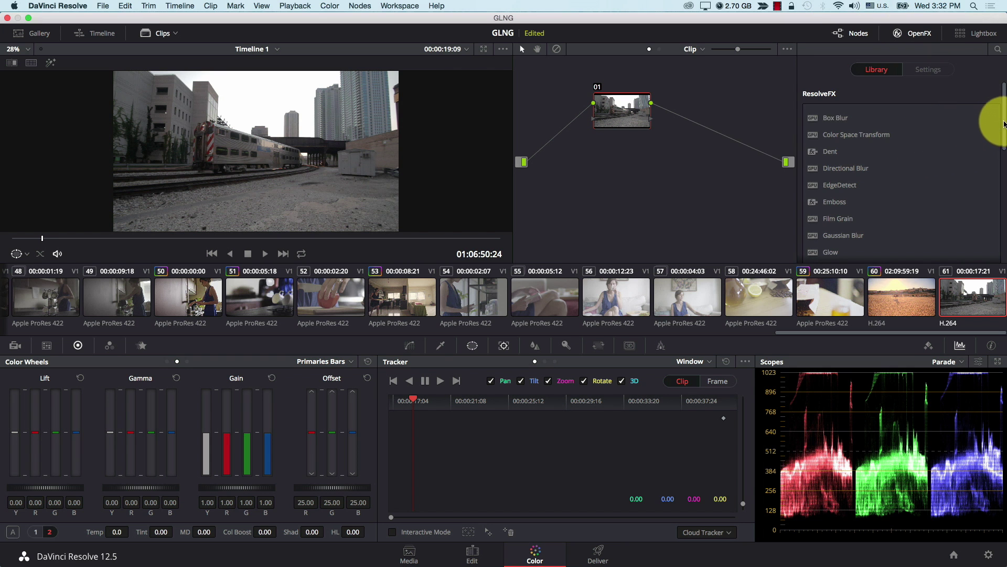
{"action": "mouse_move", "coordinate": [1003, 124]}
{"action": "left_mouse_down"}
{"action": "mouse_move", "coordinate": [1003, 213]}
{"action": "mouse_move", "coordinate": [1003, 115]}
{"action": "left_mouse_up"}
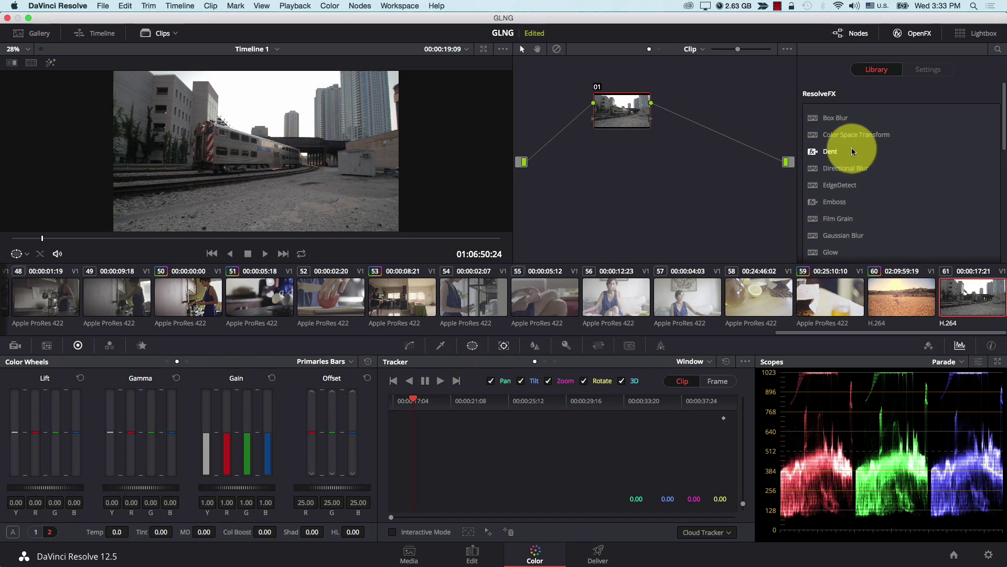
Apply ResolveFX Dent to node 01, shift its centre right, hide the clip strip, and reshow the library
{"action": "left_click_drag", "start_coordinate": [834, 150], "coordinate": [634, 113]}
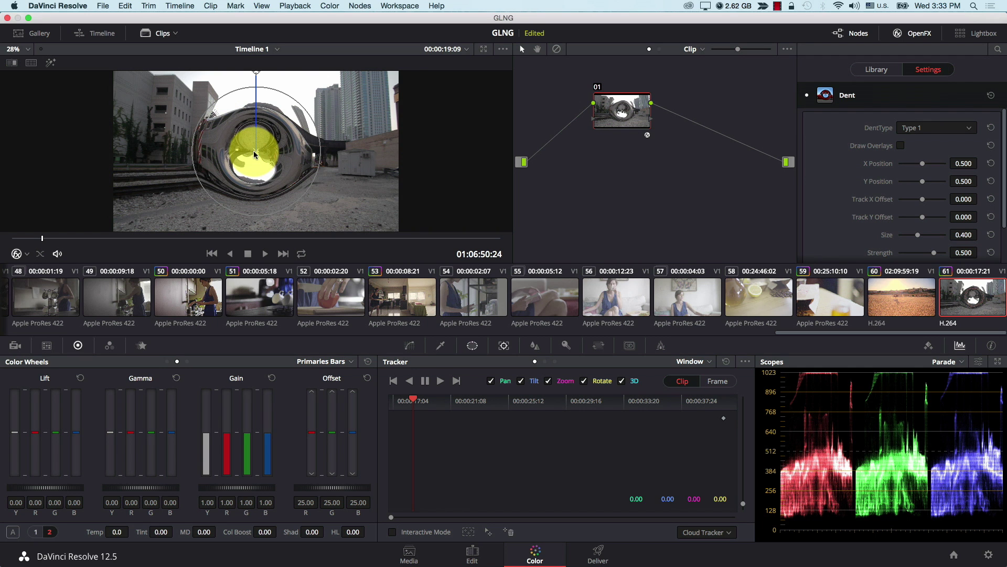
{"action": "left_click_drag", "start_coordinate": [254, 154], "coordinate": [274, 151]}
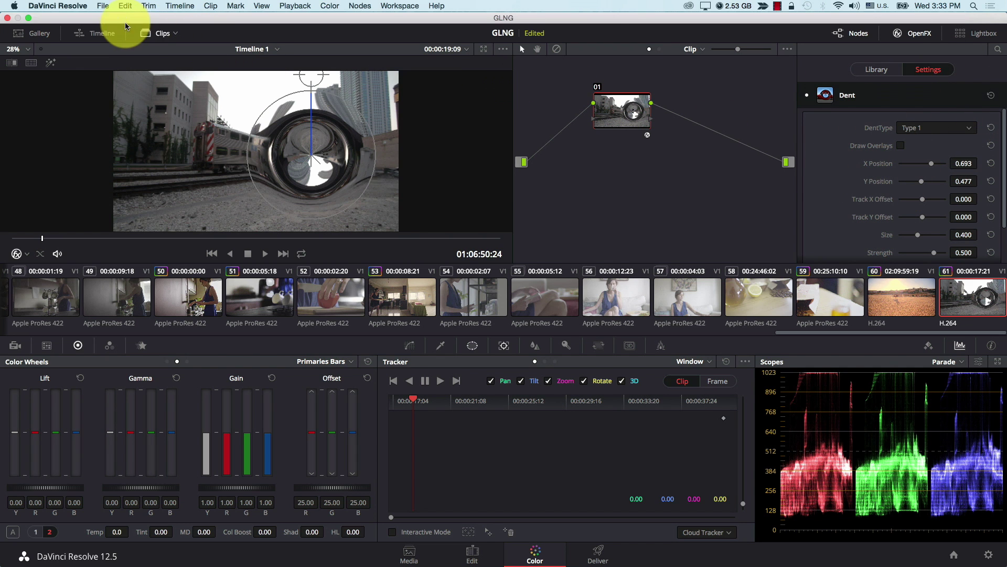
{"action": "left_click", "coordinate": [153, 33]}
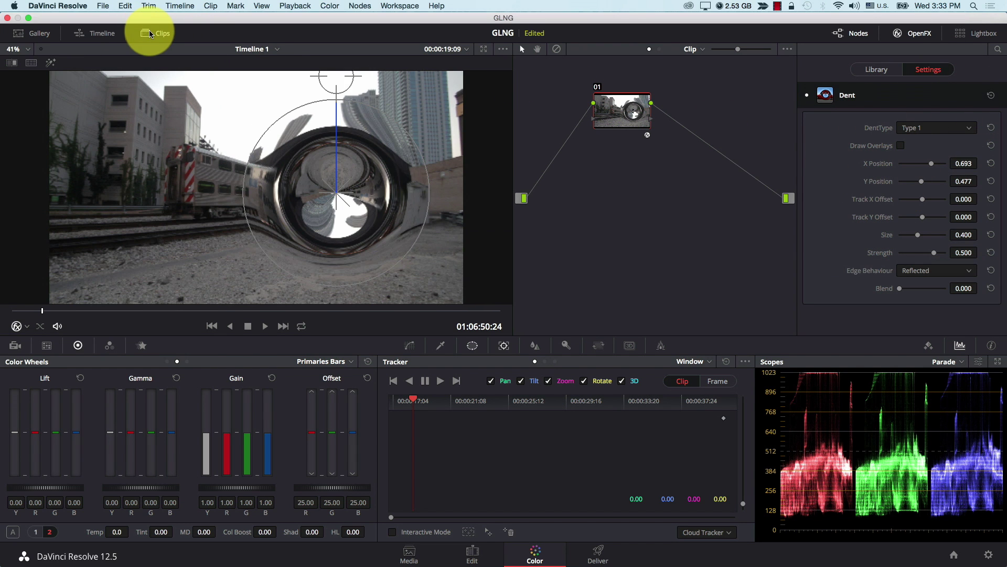
{"action": "left_click", "coordinate": [876, 69]}
Add the Film Grain effect onto node 01
{"action": "left_click_drag", "start_coordinate": [845, 221], "coordinate": [622, 123]}
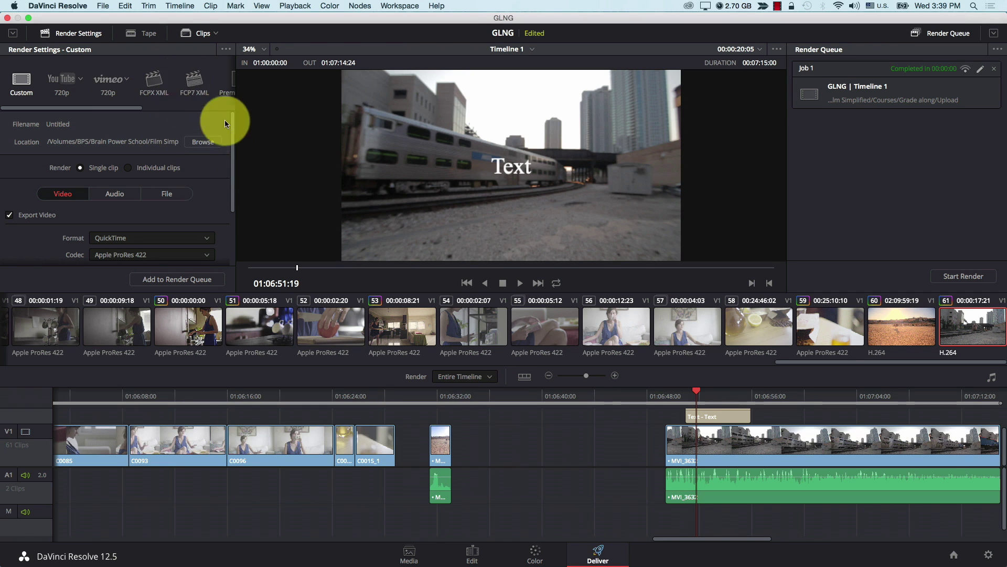
Hide the clip thumbnails and enlarge the viewer area to reveal more render settings
{"action": "left_click", "coordinate": [192, 34]}
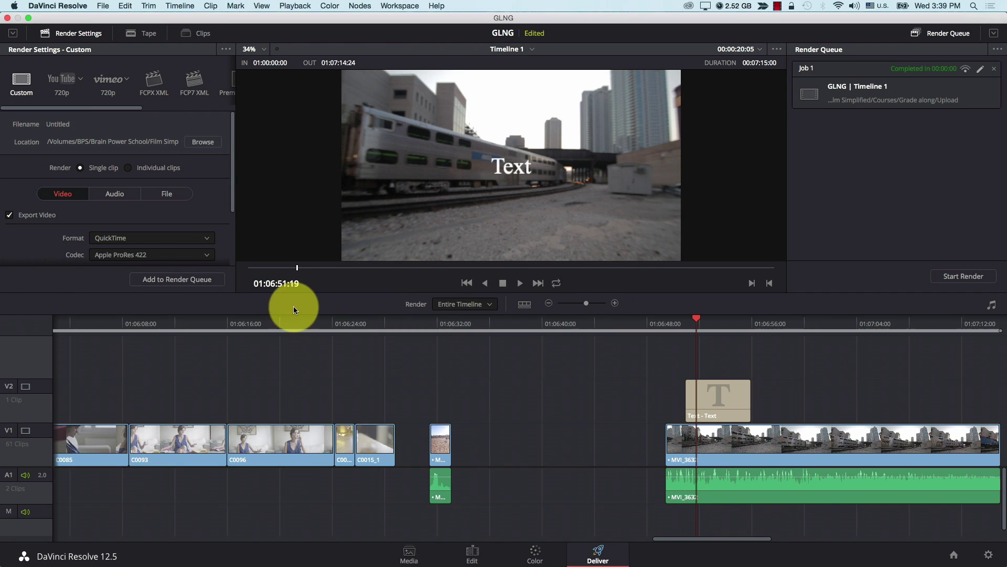
{"action": "left_click_drag", "start_coordinate": [304, 293], "coordinate": [315, 376]}
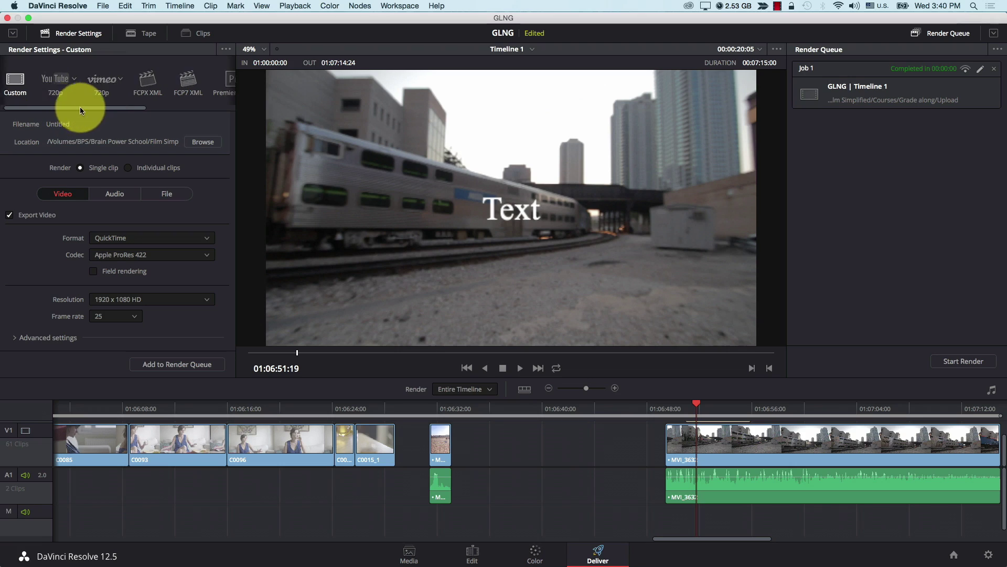
Try the YouTube 1080p and FCPX XML render presets
{"action": "mouse_move", "coordinate": [80, 106]}
{"action": "left_mouse_down"}
{"action": "mouse_move", "coordinate": [199, 121]}
{"action": "mouse_move", "coordinate": [13, 149]}
{"action": "mouse_move", "coordinate": [74, 94]}
{"action": "left_mouse_up"}
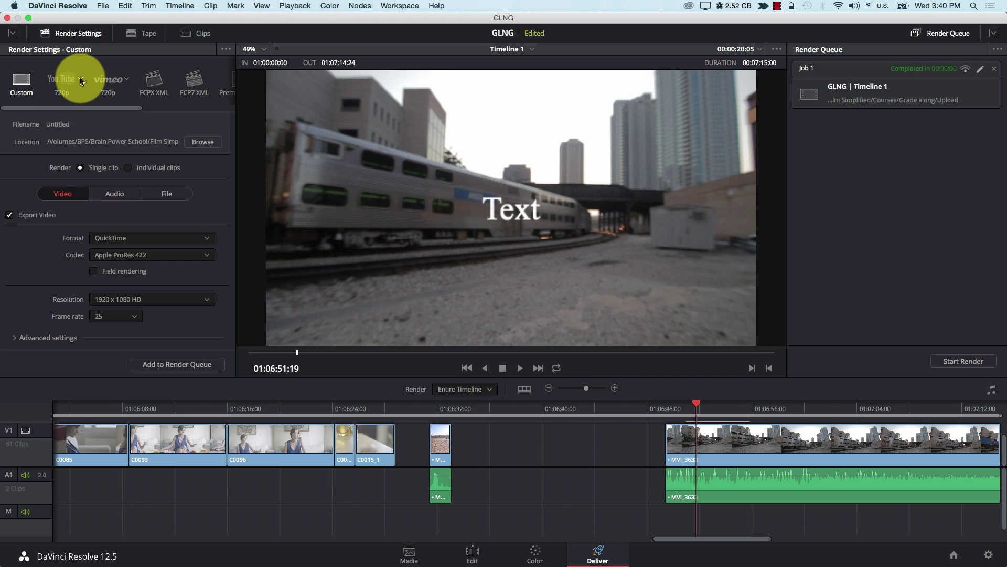
{"action": "left_click", "coordinate": [81, 79]}
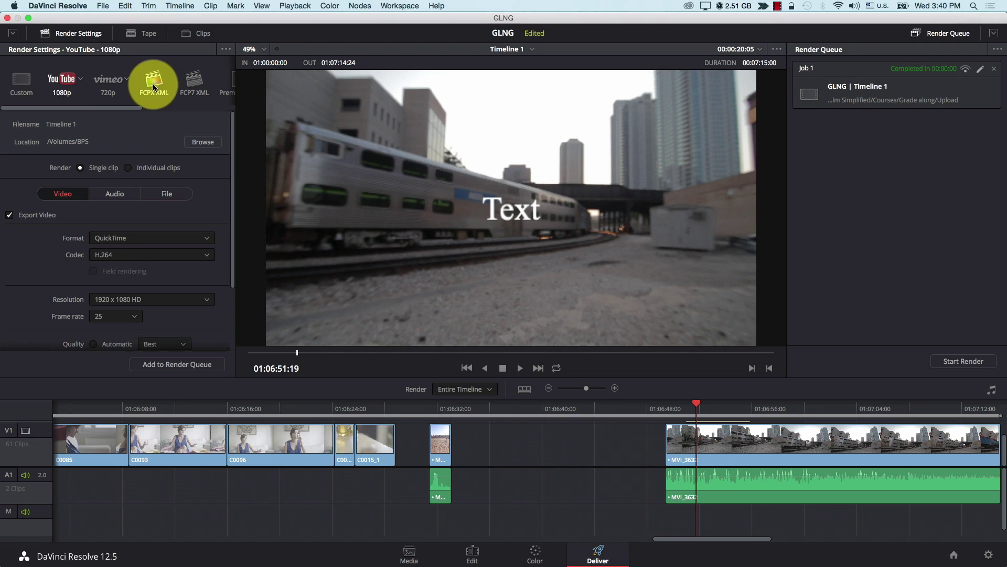
{"action": "left_click", "coordinate": [153, 83]}
Switch the render preset to Premiere XML for individual Apple ProRes 422 HQ clips
{"action": "left_click_drag", "start_coordinate": [126, 108], "coordinate": [199, 108]}
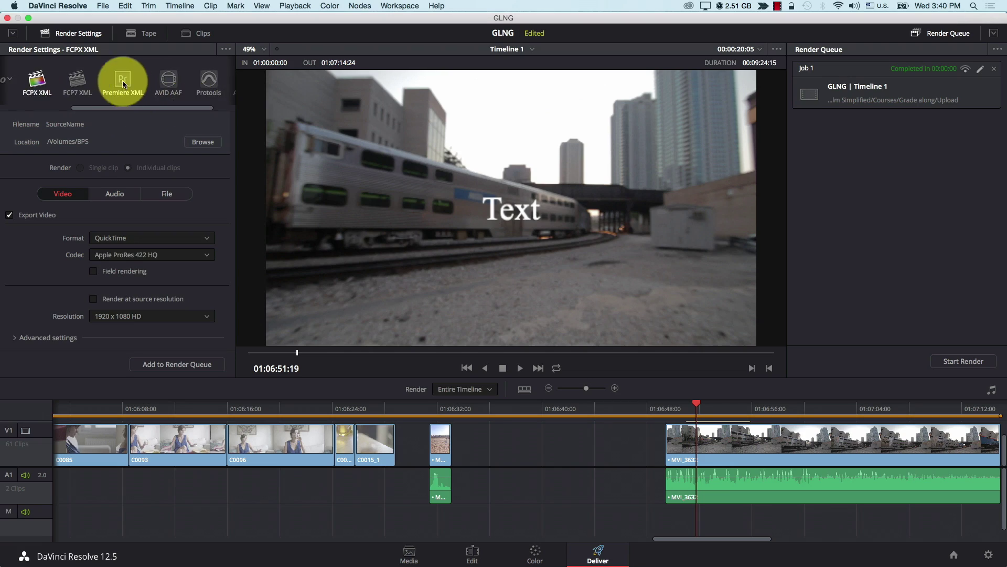
{"action": "left_click", "coordinate": [122, 80]}
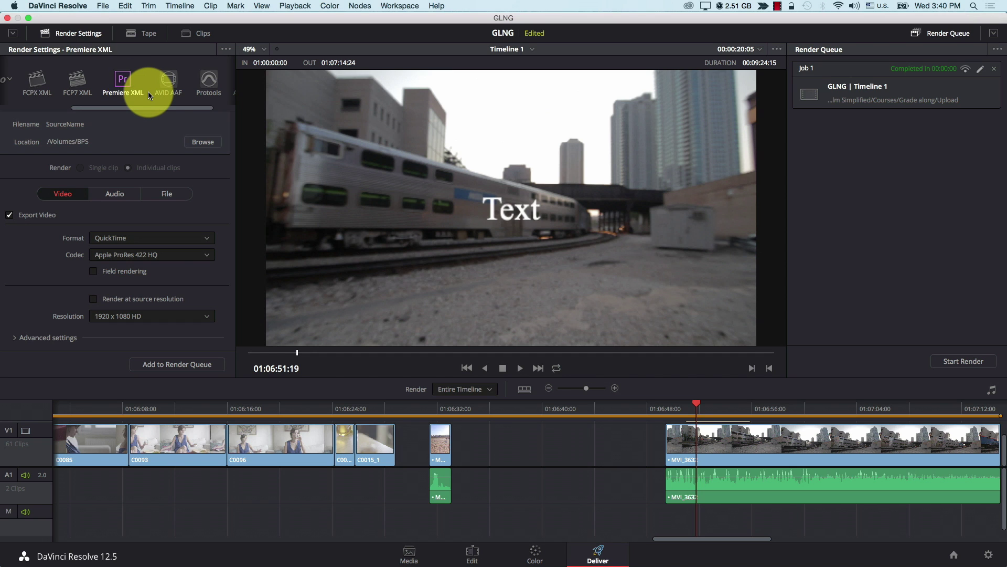
{"action": "scroll", "coordinate": [162, 106], "scroll_direction": "left", "scroll_amount": 5}
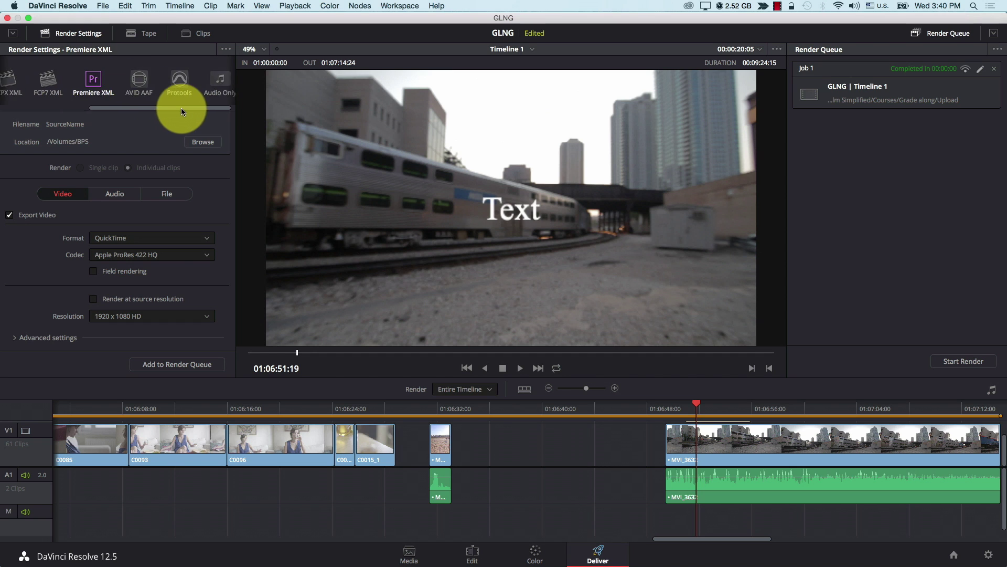